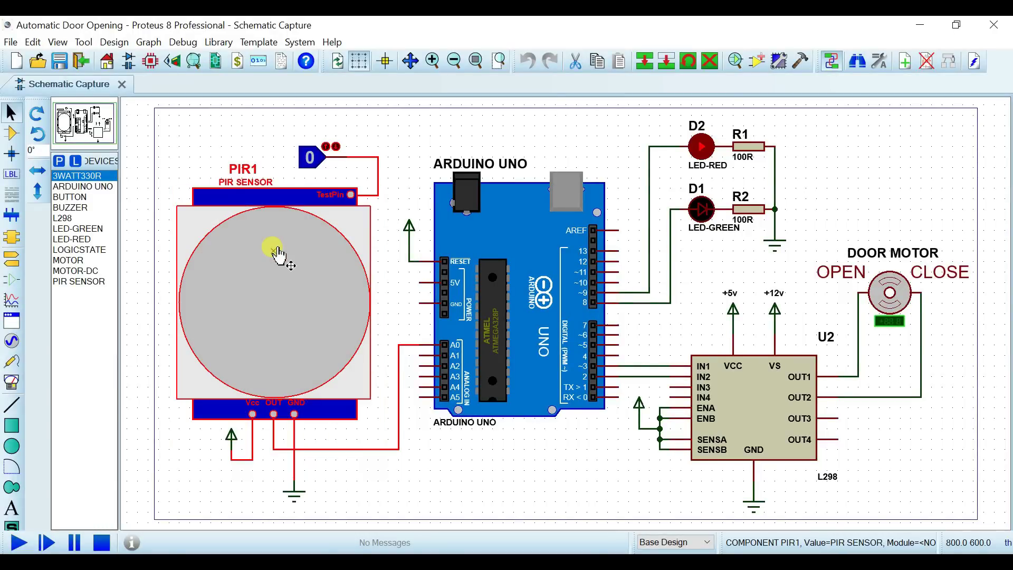
- Select the Arduino Uno board, the U2 L298 motor driver and the door motor in turn
click(494, 264)
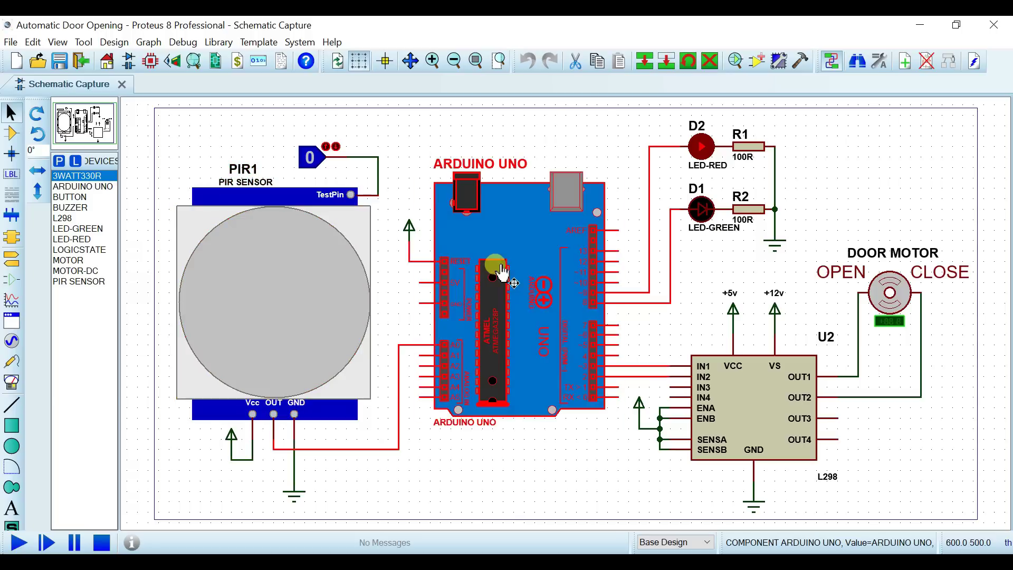
click(731, 391)
click(734, 394)
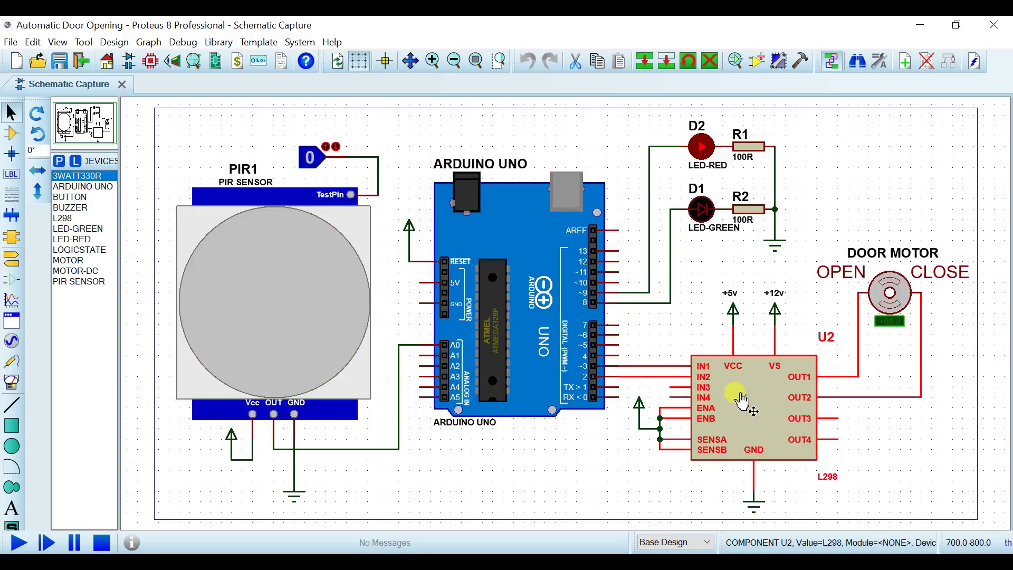
click(888, 294)
click(891, 297)
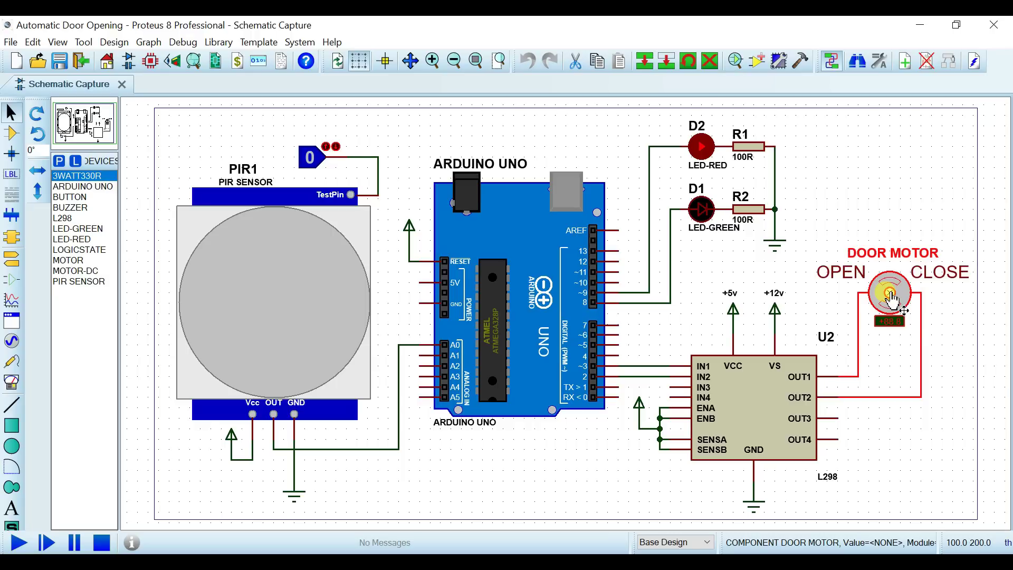
- Select the green LED D1, the red LED D2 and the PIR1 sensor
click(700, 211)
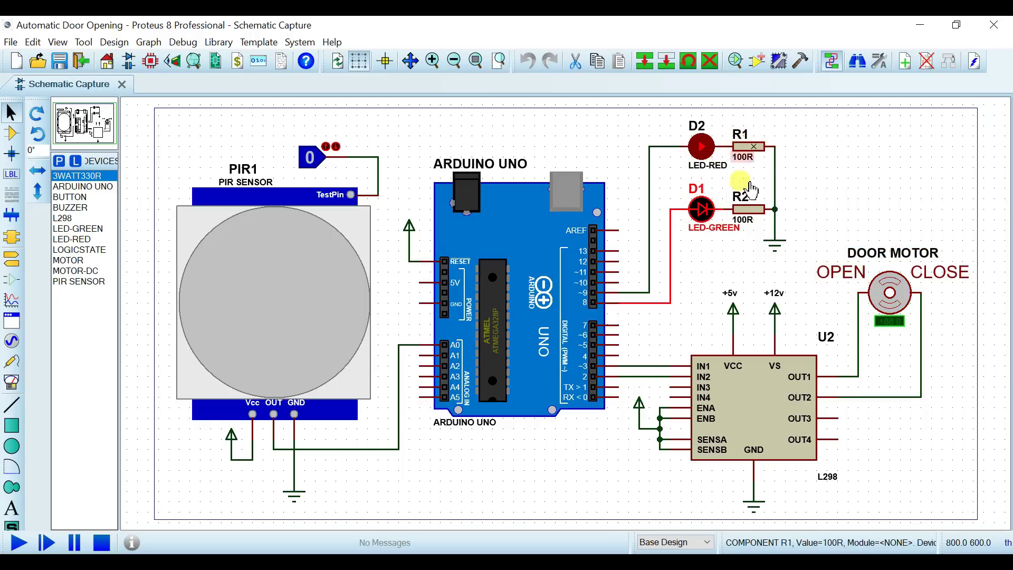
click(705, 149)
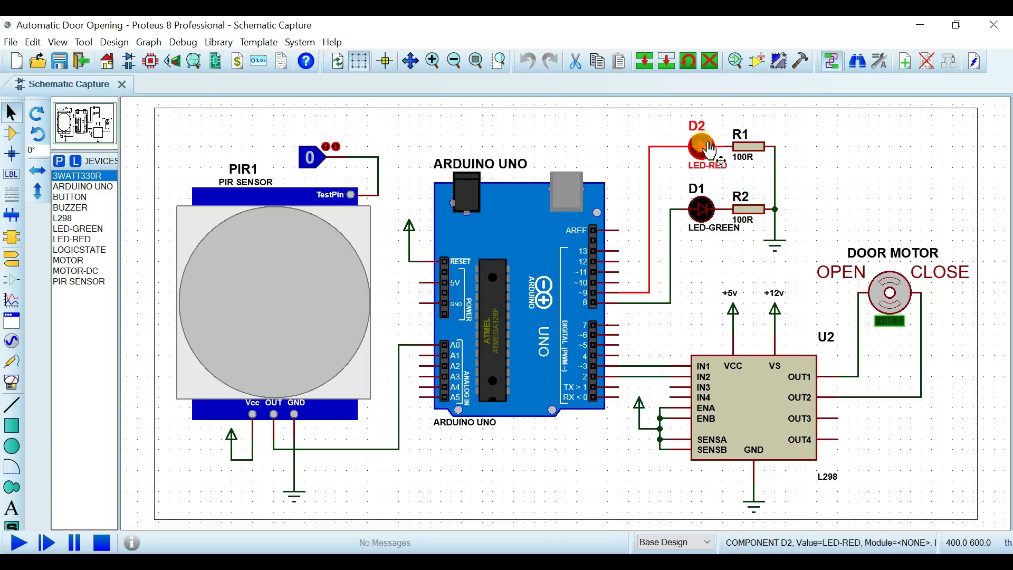
click(702, 211)
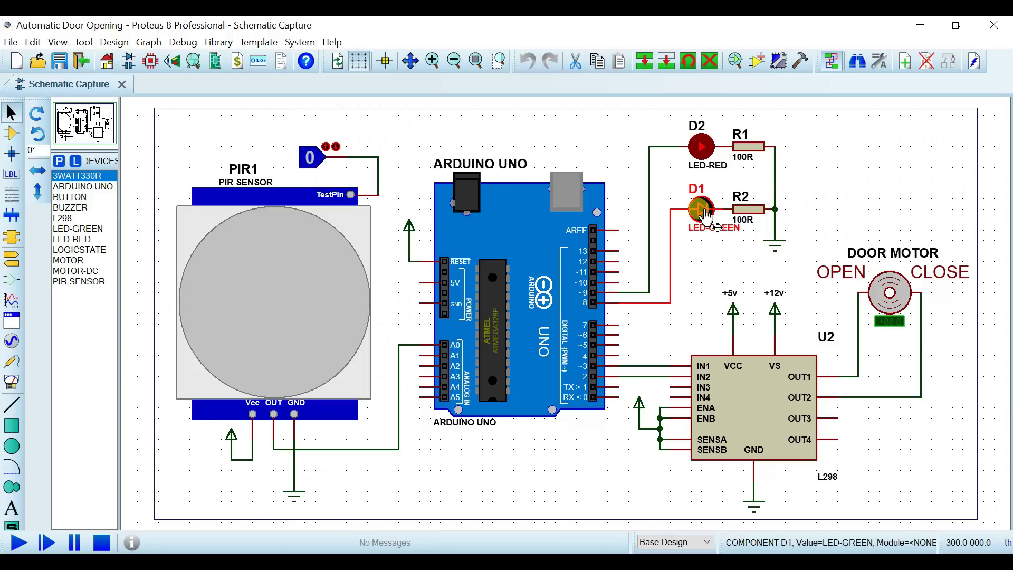
click(311, 243)
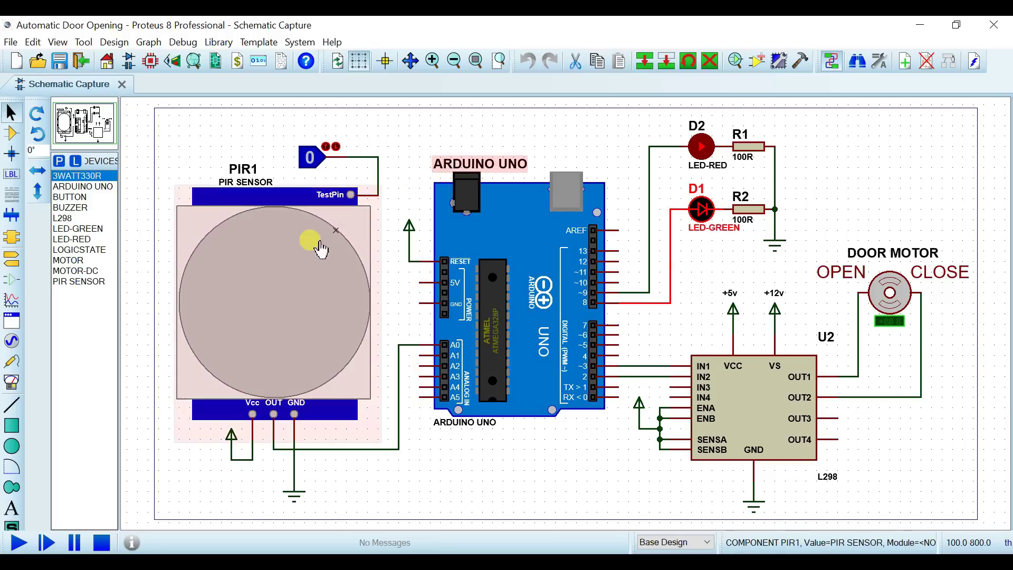
click(294, 269)
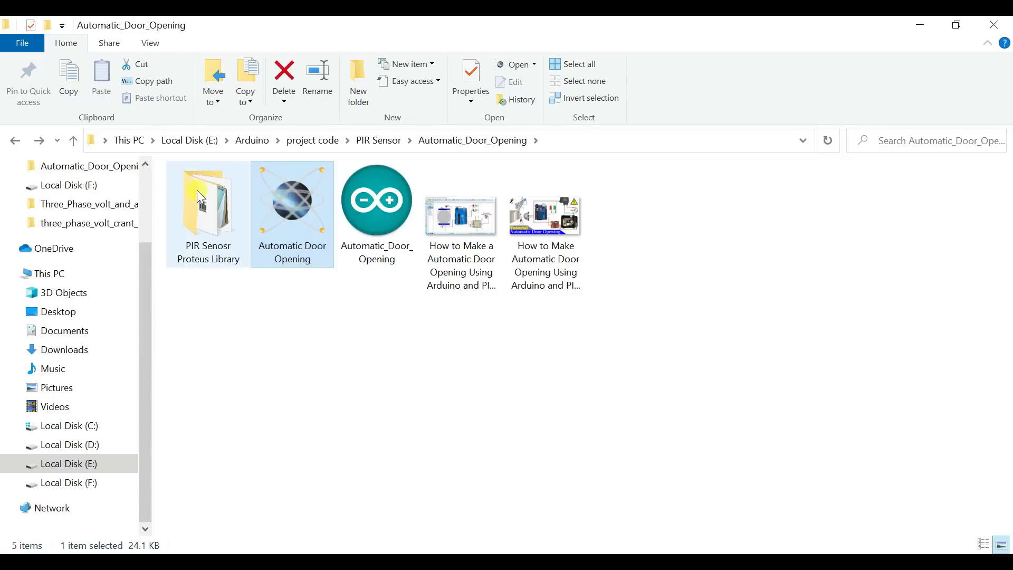
- Copy the PIRSensorTEP IDX and library files from the PIR Senosr Proteus Library folder
double_click(198, 191)
click(214, 212)
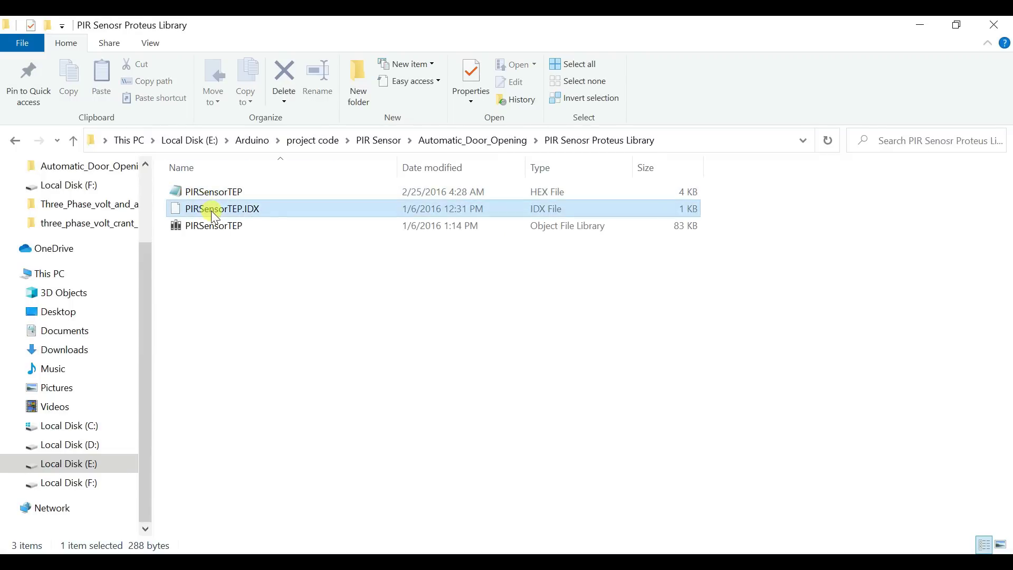
ctrl+click(210, 224)
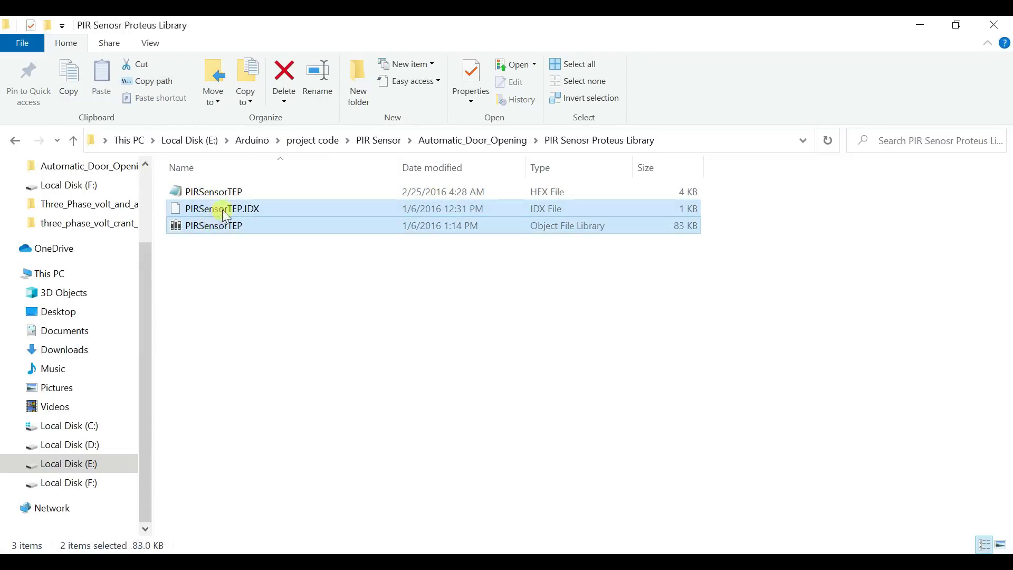
right_click(223, 210)
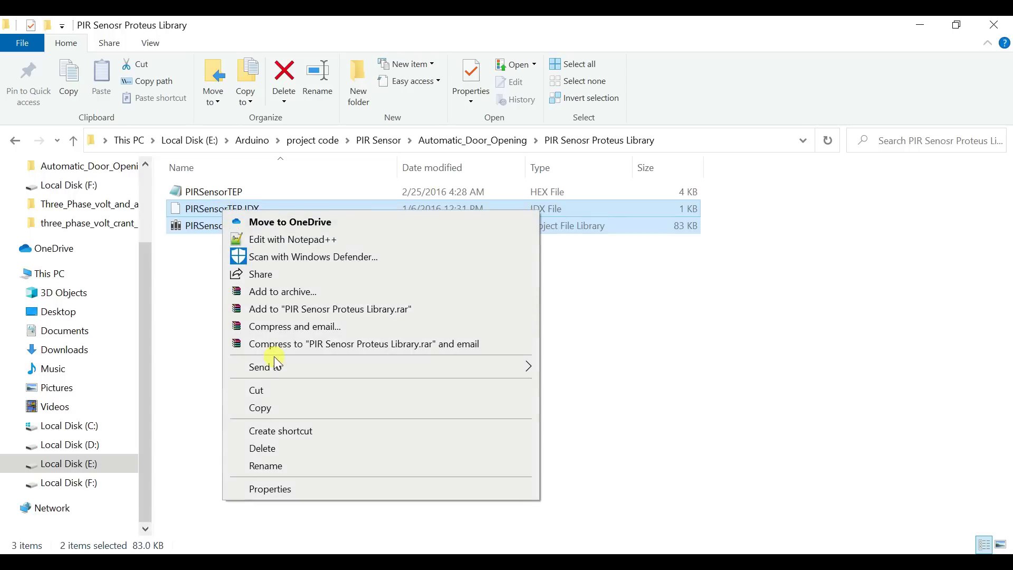
click(271, 407)
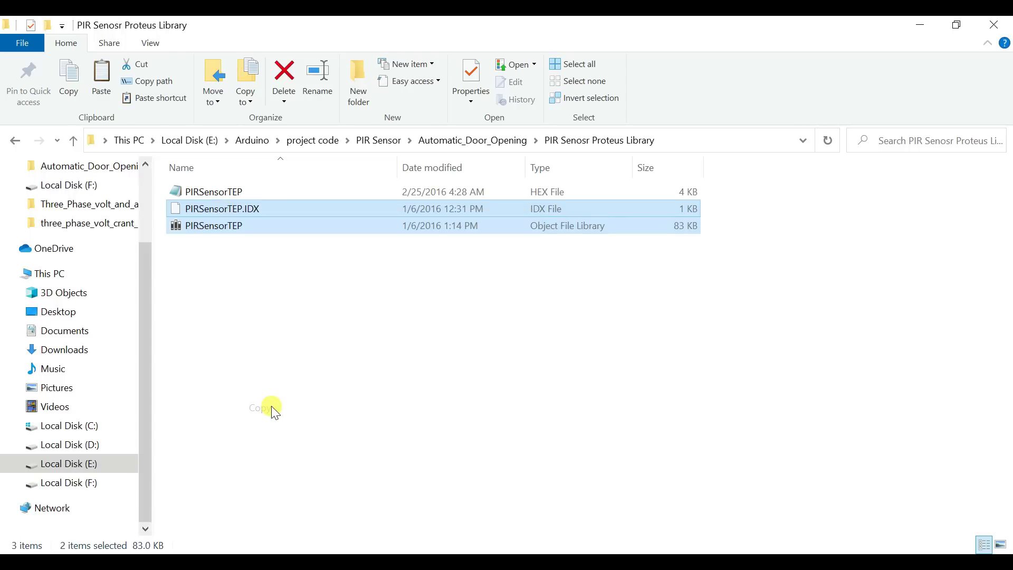
- Paste both files into C:\Program Files (x86)\Labcenter Electronics\Proteus 8 Professional\LIBRARY
click(94, 431)
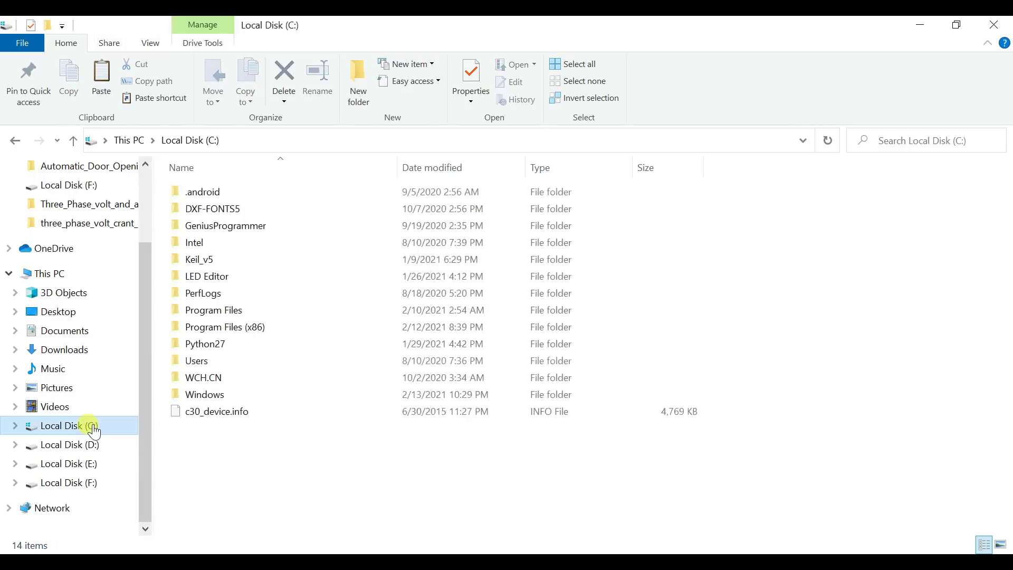
double_click(232, 327)
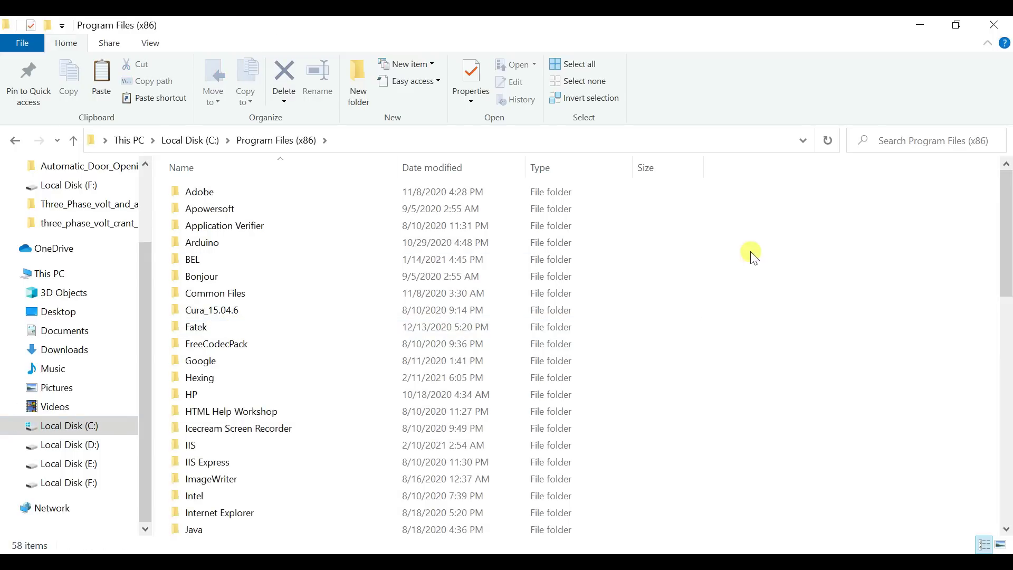
drag(1009, 216, 1009, 247)
double_click(240, 454)
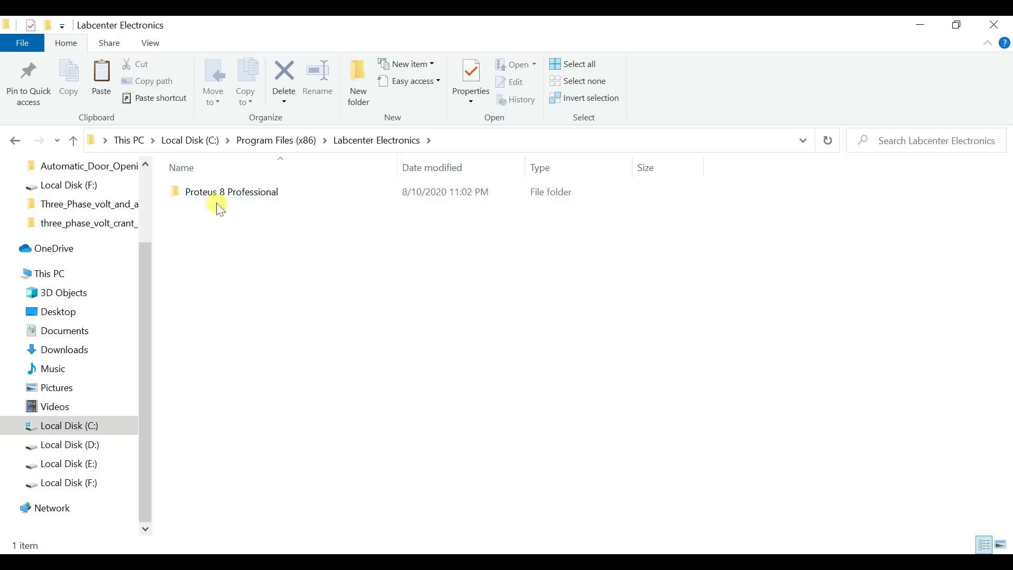
click(214, 192)
double_click(215, 193)
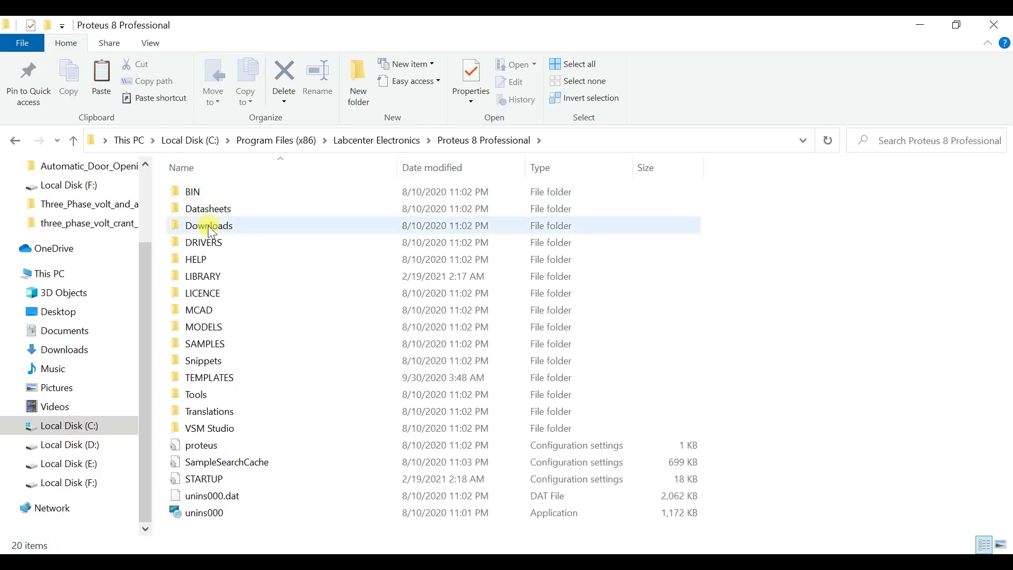
double_click(206, 278)
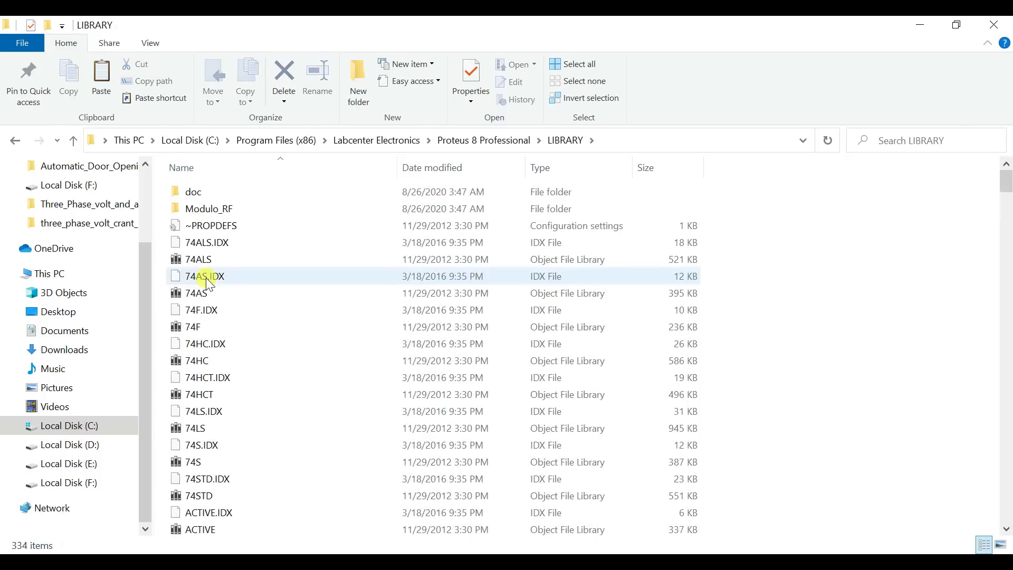
right_click(818, 219)
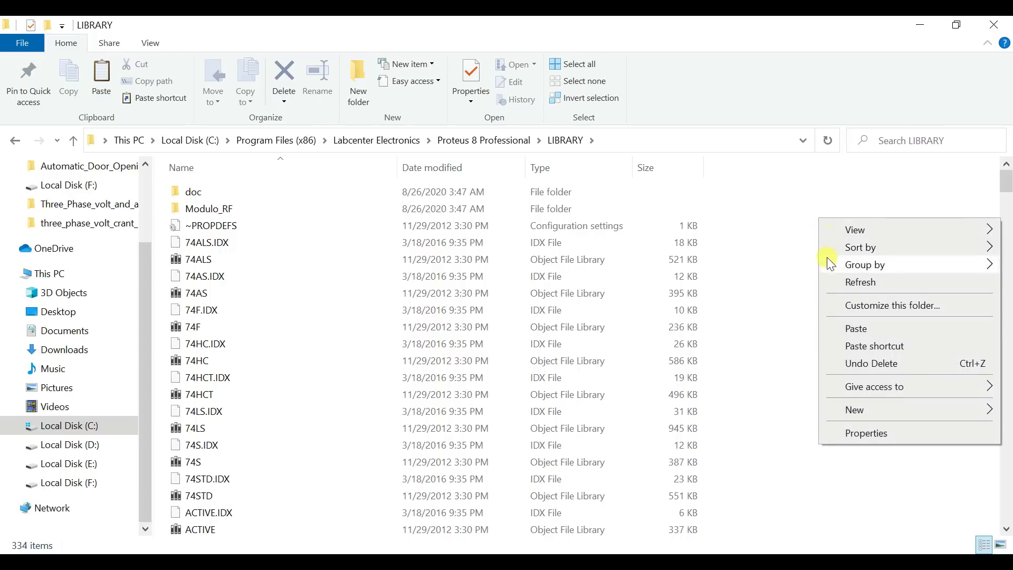
click(853, 330)
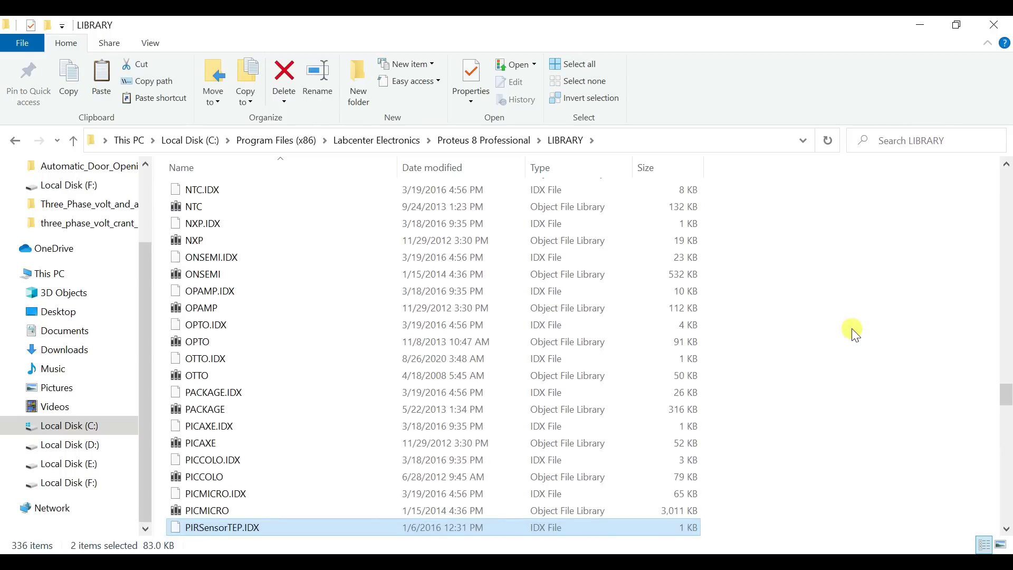
- Reopen the PIR Senosr Proteus Library folder, then return to Proteus and select PIR1
key(BackSpace)
key(BackSpace)
key(BackSpace)
key(BackSpace)
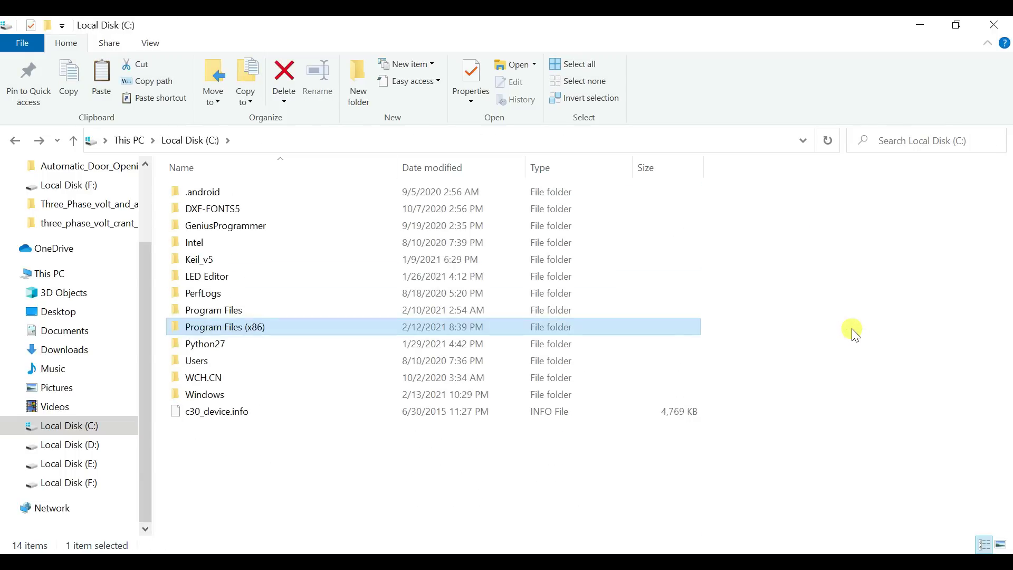
key(BackSpace)
key(BackSpace)
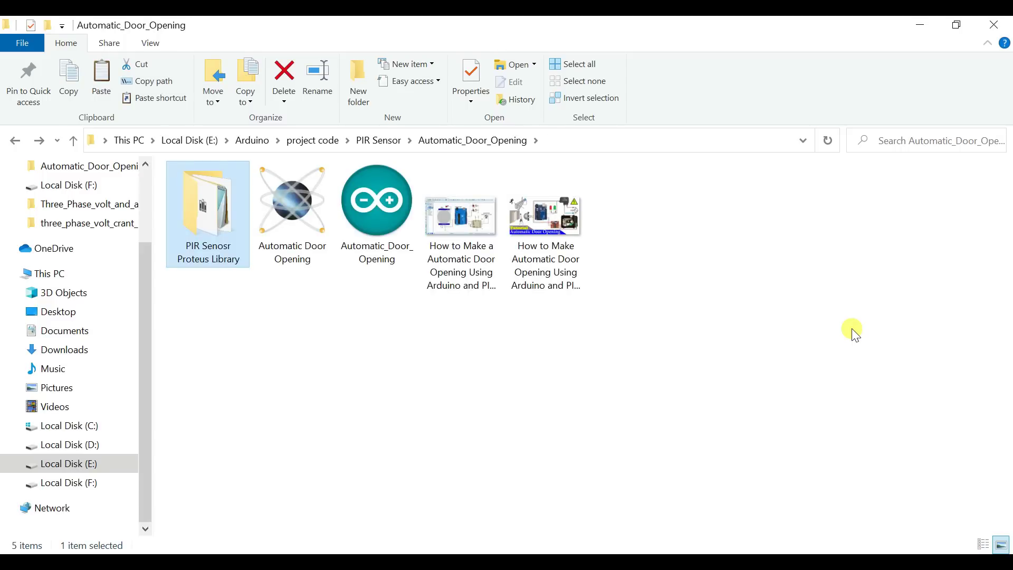
double_click(191, 205)
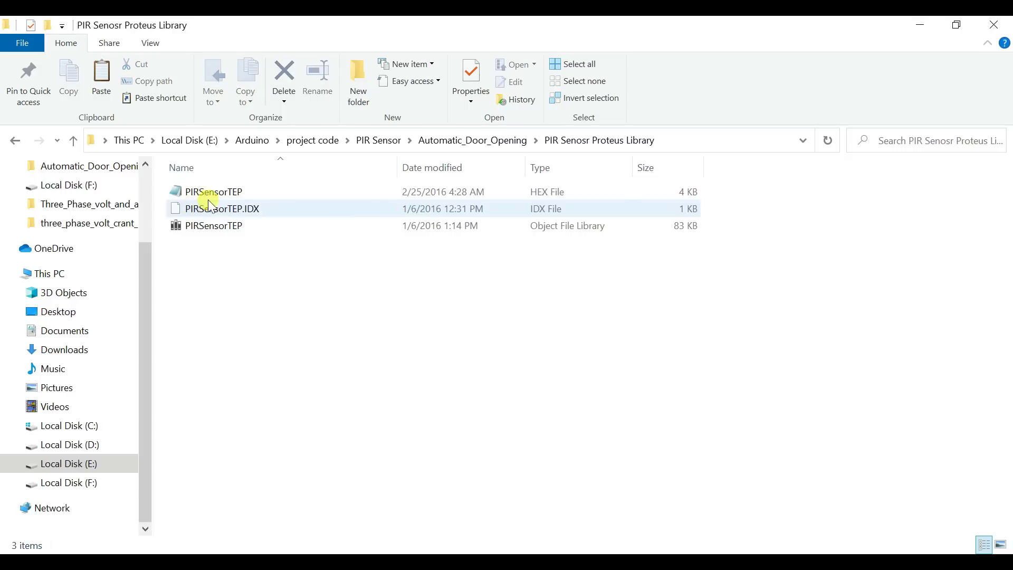
click(224, 196)
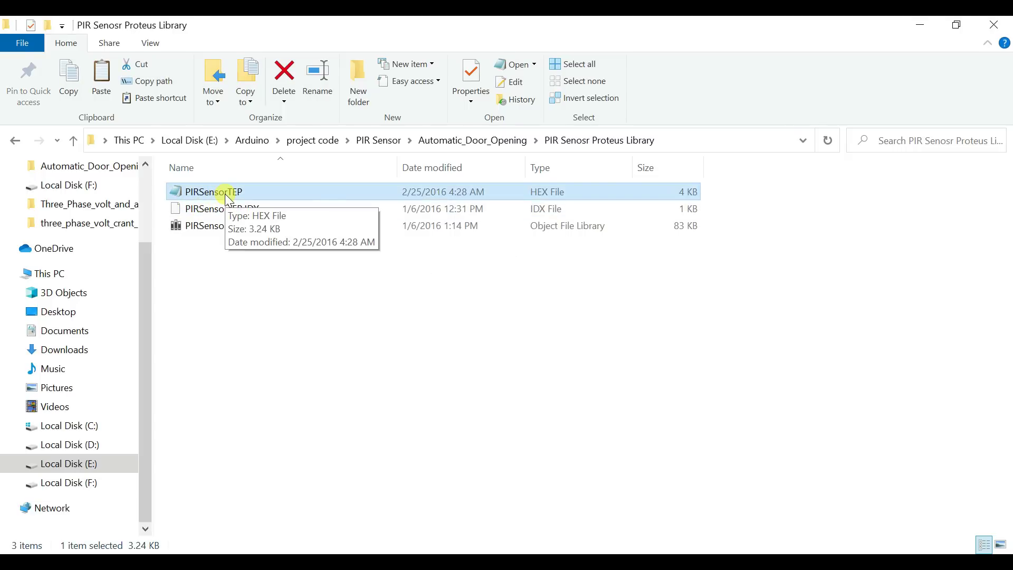
key(alt+Tab)
click(297, 347)
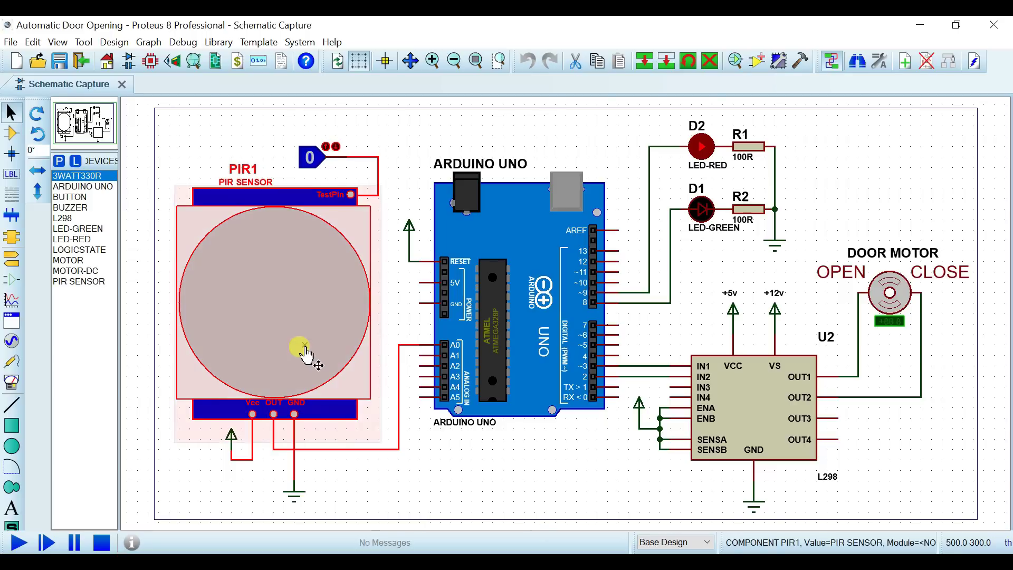
- Set PIR1's Program File to PIRSensorTEP.hex from the PIR Senosr Proteus Library folder
click(282, 324)
click(559, 229)
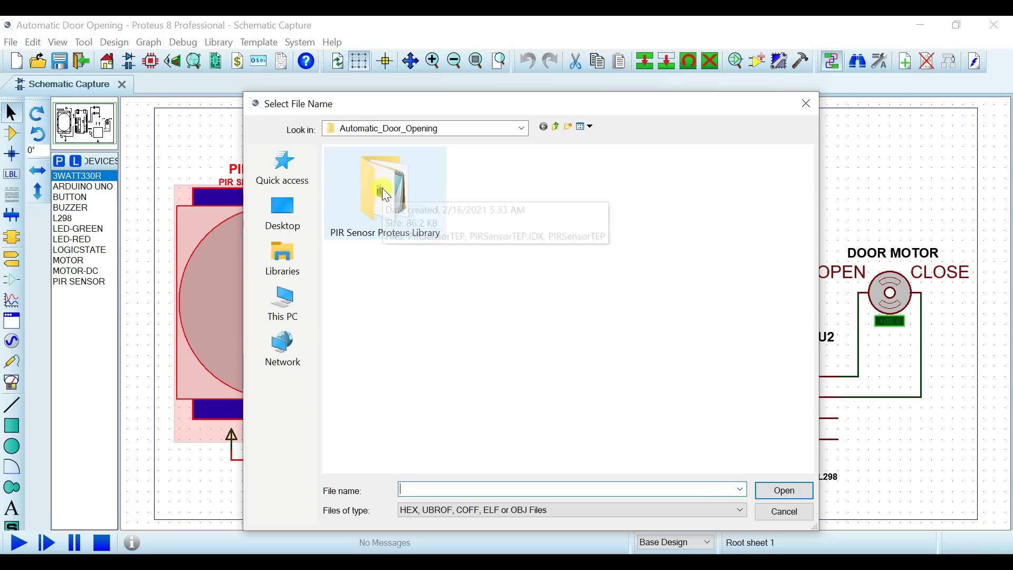
double_click(382, 188)
double_click(368, 169)
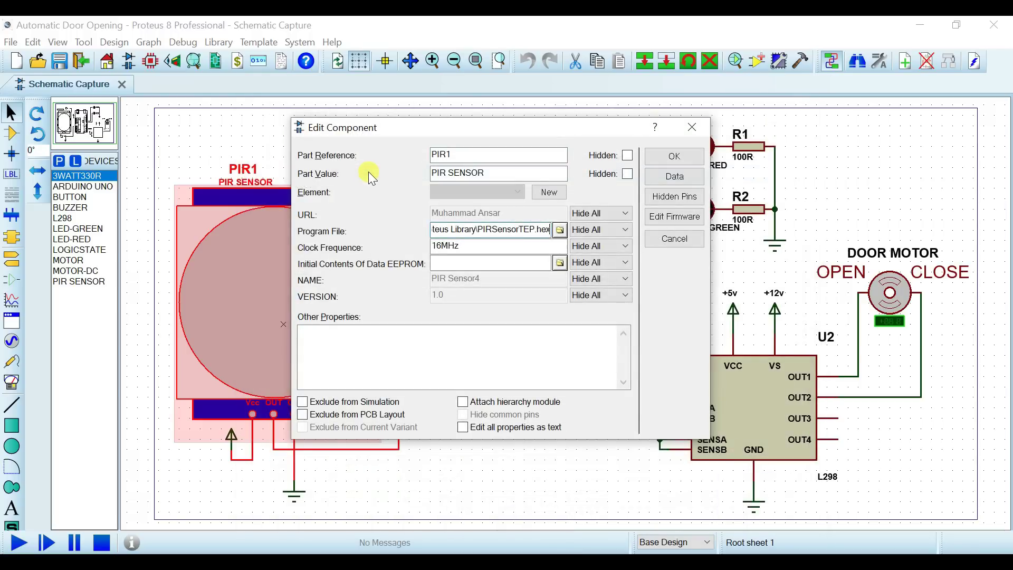
click(671, 154)
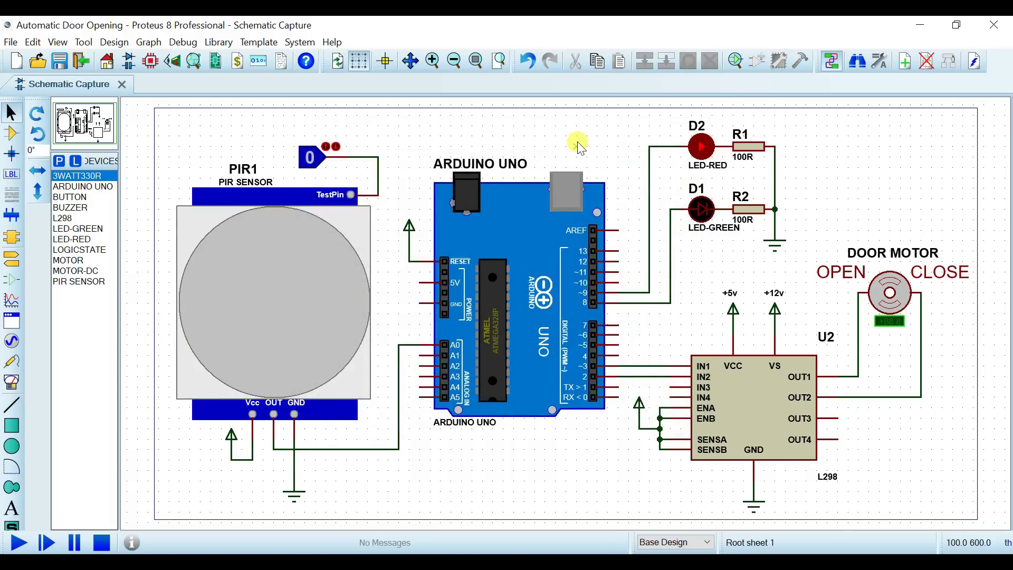
click(418, 564)
- Go up to the Automatic_Door_Opening folder and open the Automatic_Door_Opening .ino sketch
key(BackSpace)
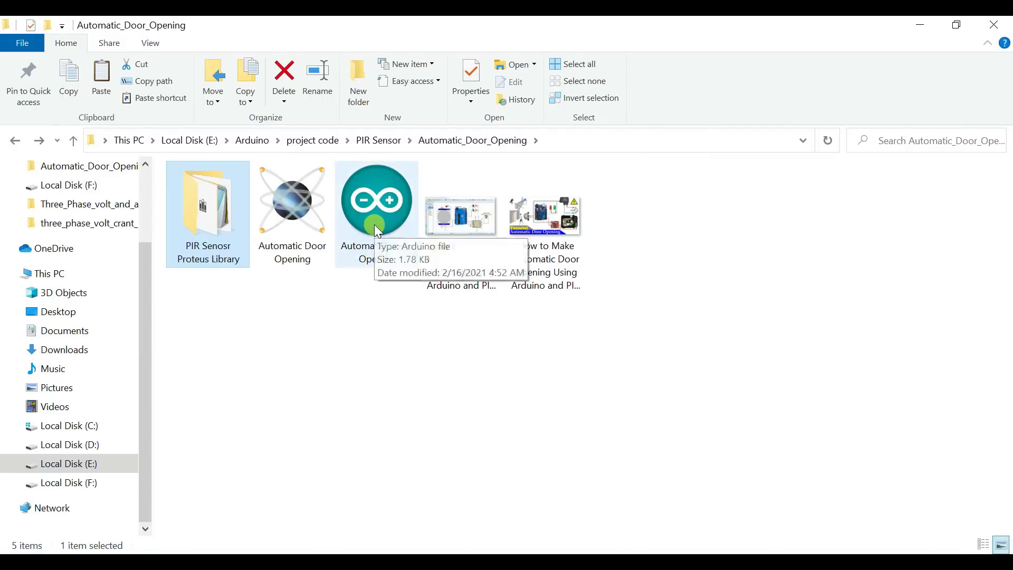
double_click(378, 211)
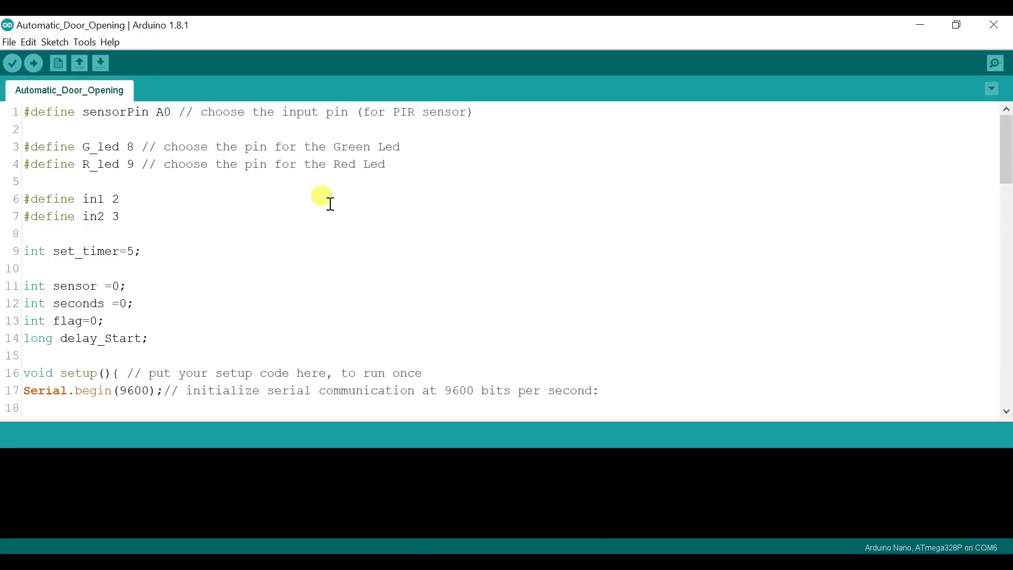
- Set the board to Arduino/Genuino Uno and verify the sketch
click(84, 43)
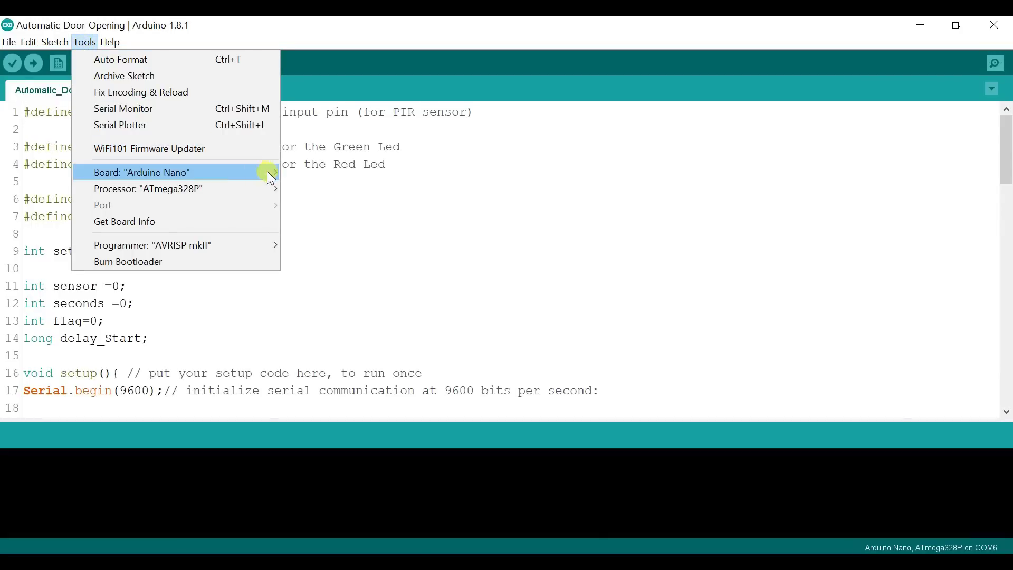
mouse_move(268, 172)
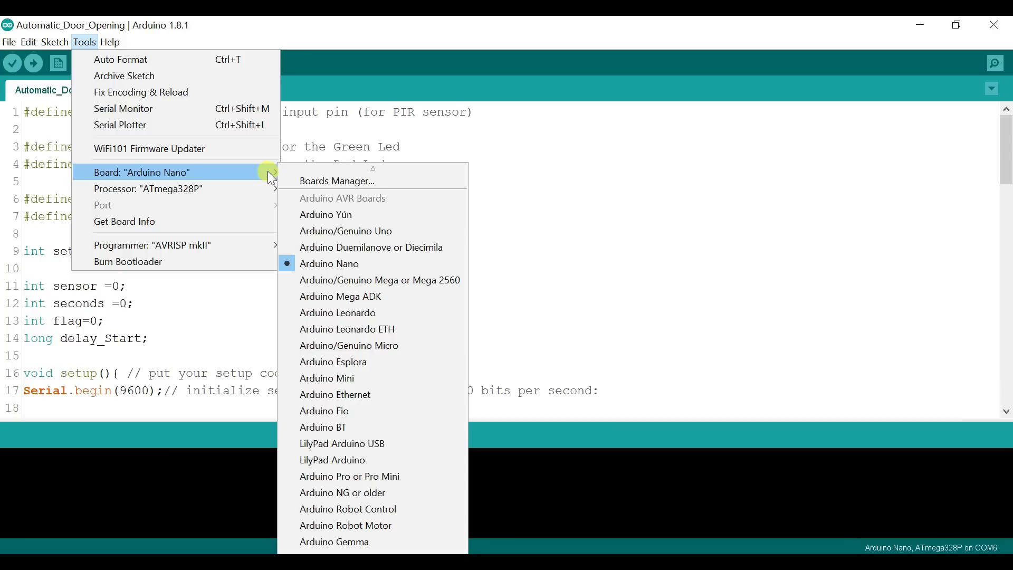
click(399, 230)
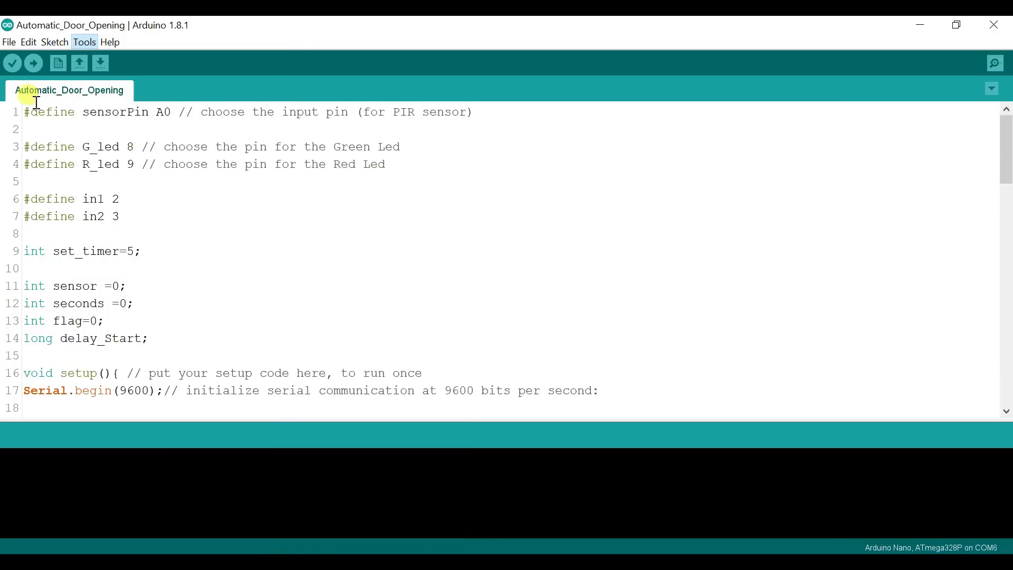
click(12, 64)
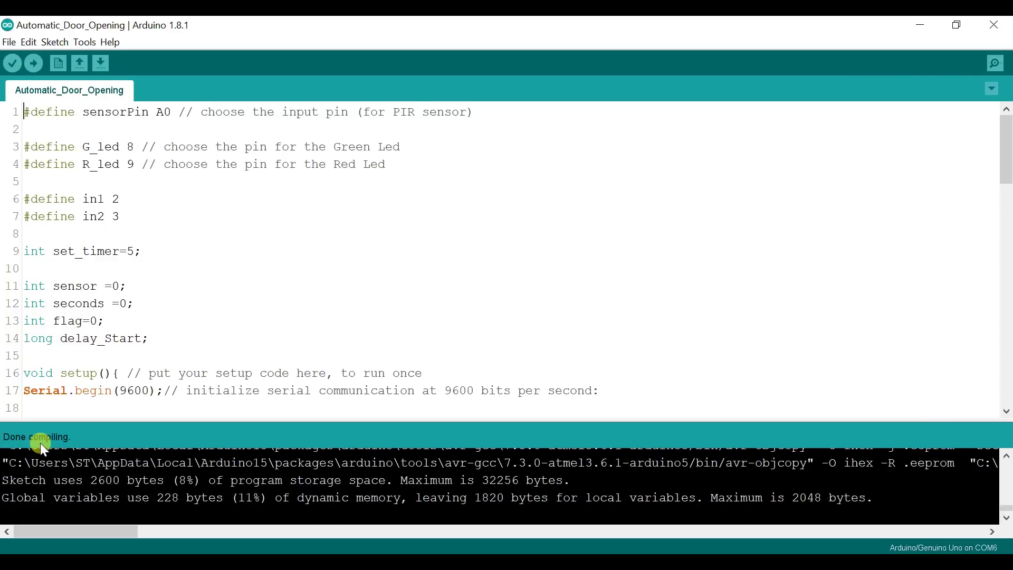
- Copy the built .ino.hex file path from the console and return to Proteus
drag(57, 529, 232, 539)
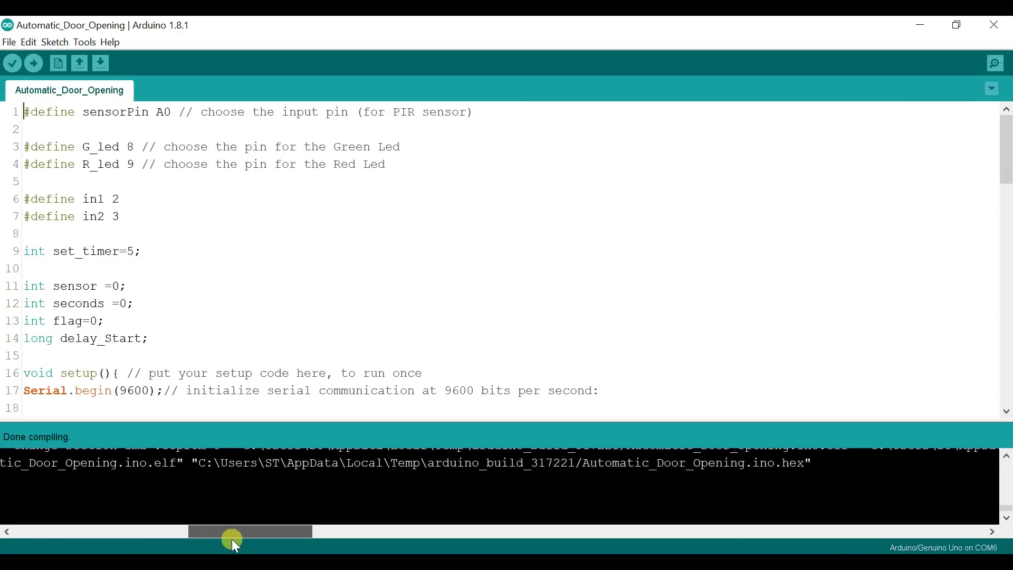
drag(811, 464, 441, 460)
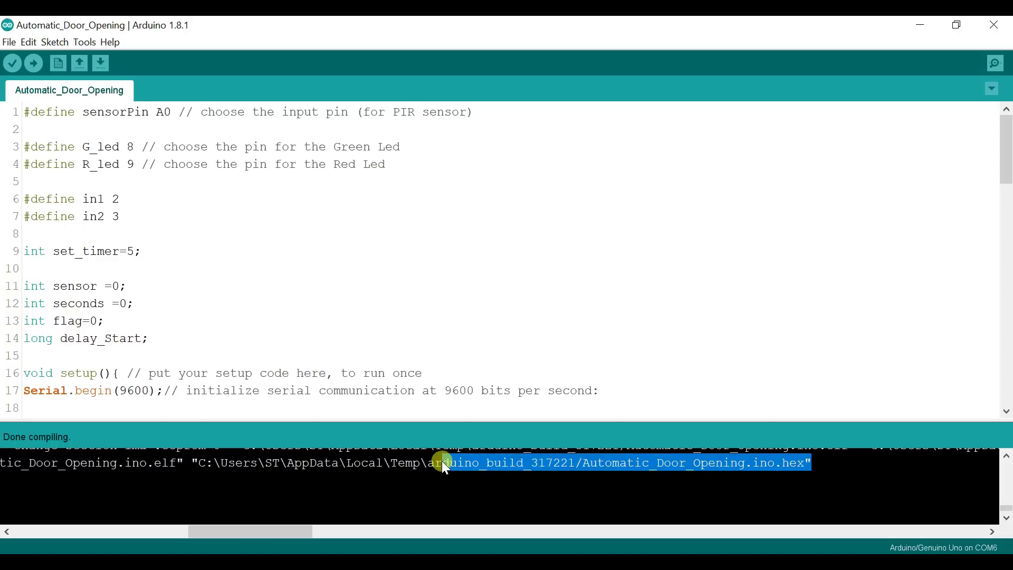
drag(353, 464, 268, 466)
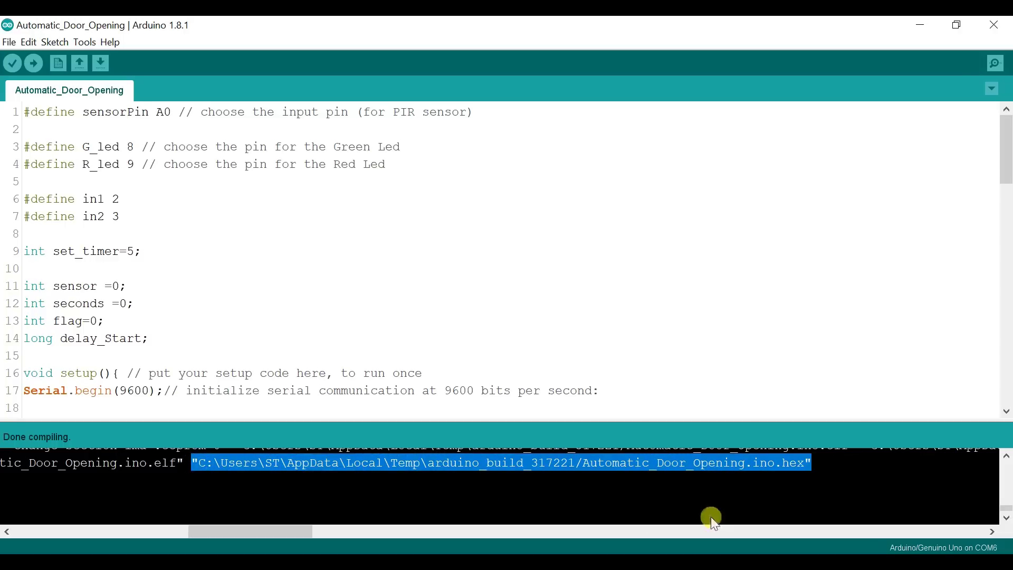
key(alt+Tab)
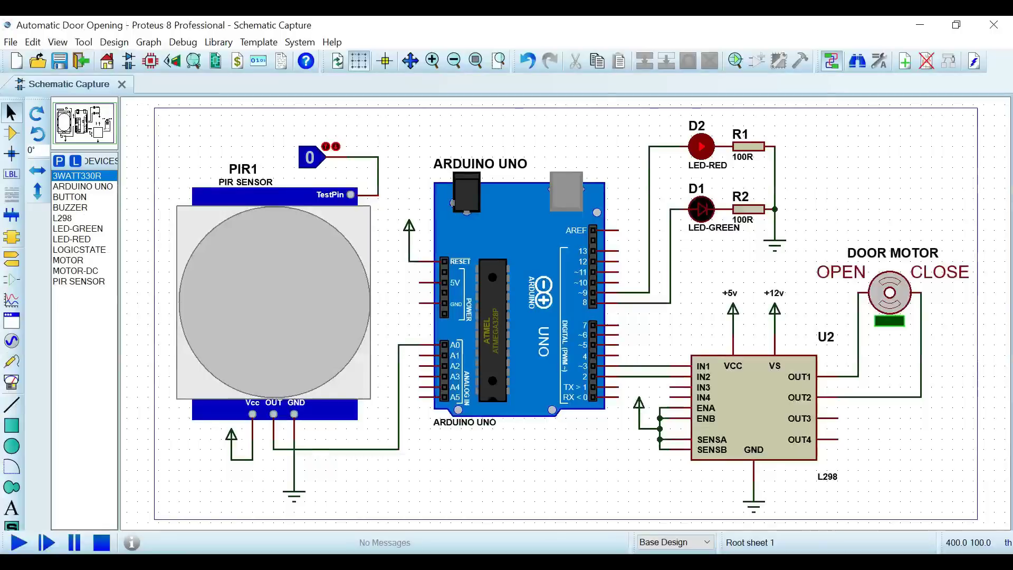
- Paste the Automatic_Door_Opening.ino.hex path as the Arduino UNO's Program File, then start the simulation
double_click(522, 305)
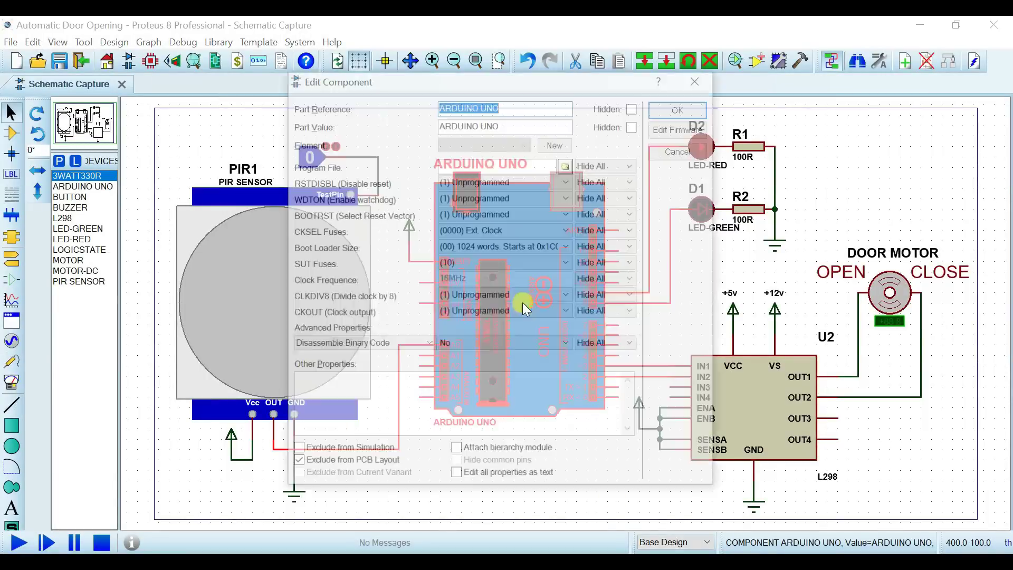
click(467, 163)
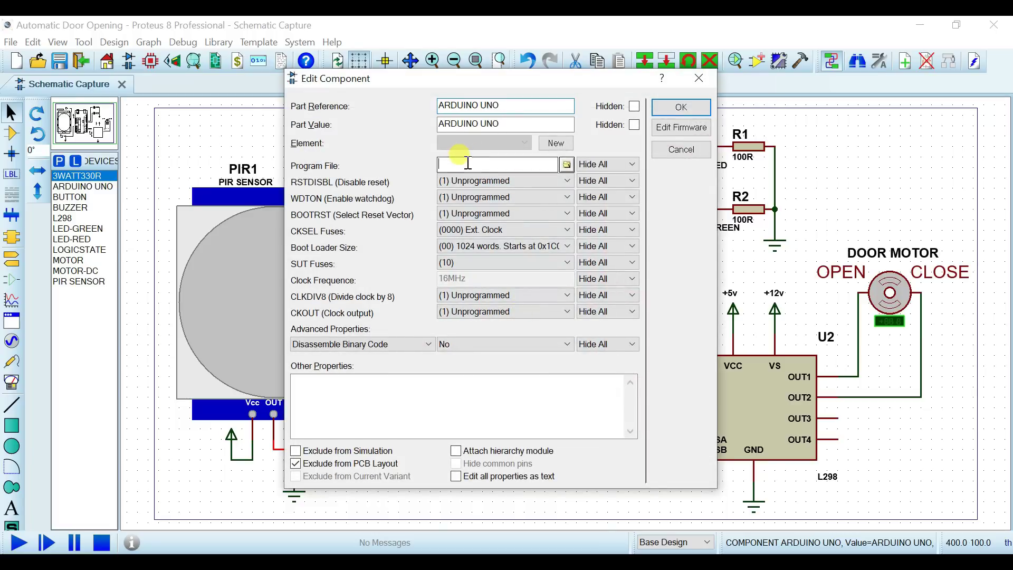
key(ctrl+v)
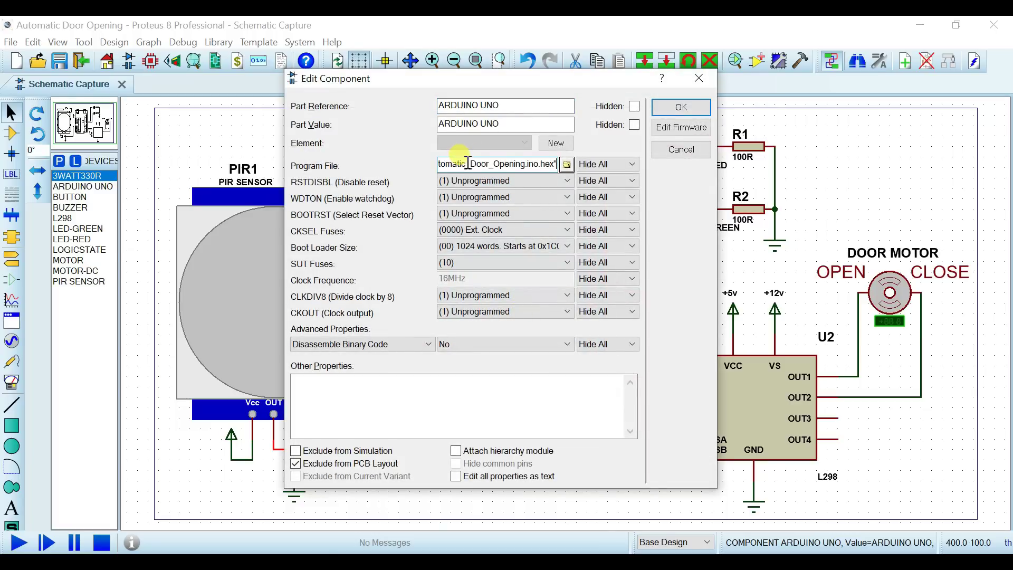
click(685, 107)
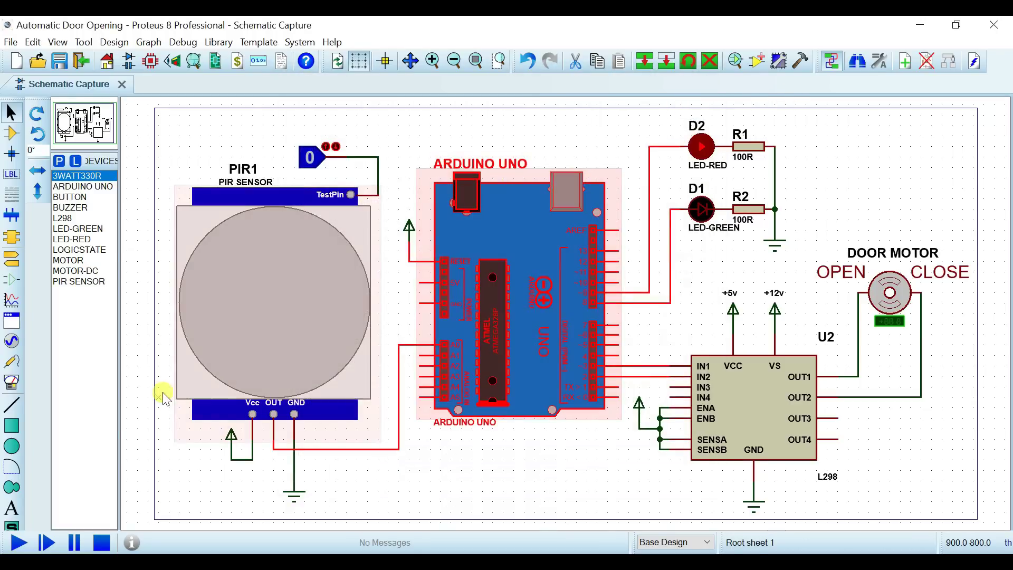
click(18, 543)
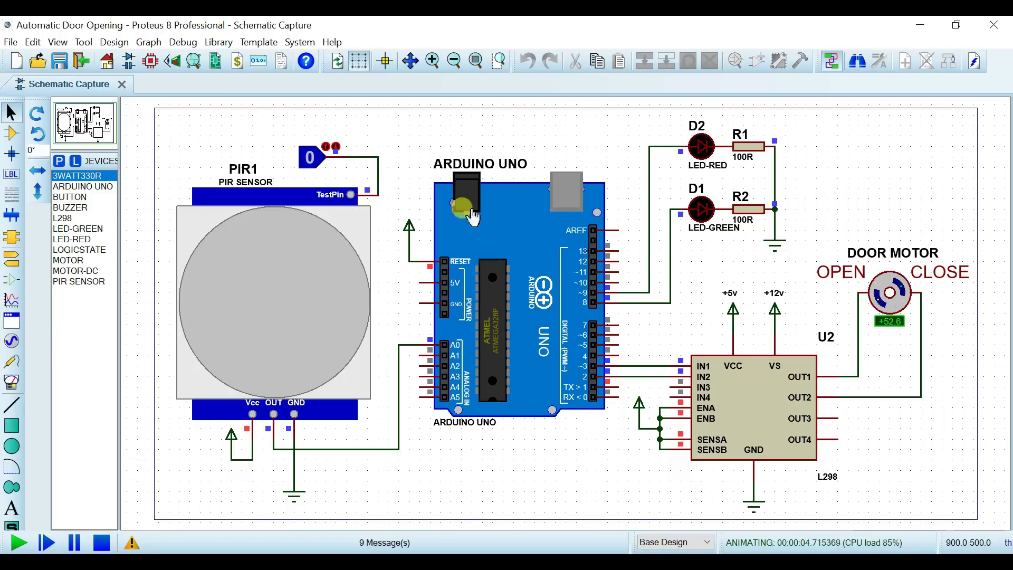
- Switch the TestPin logic-state probe to 1 during the simulation
click(310, 163)
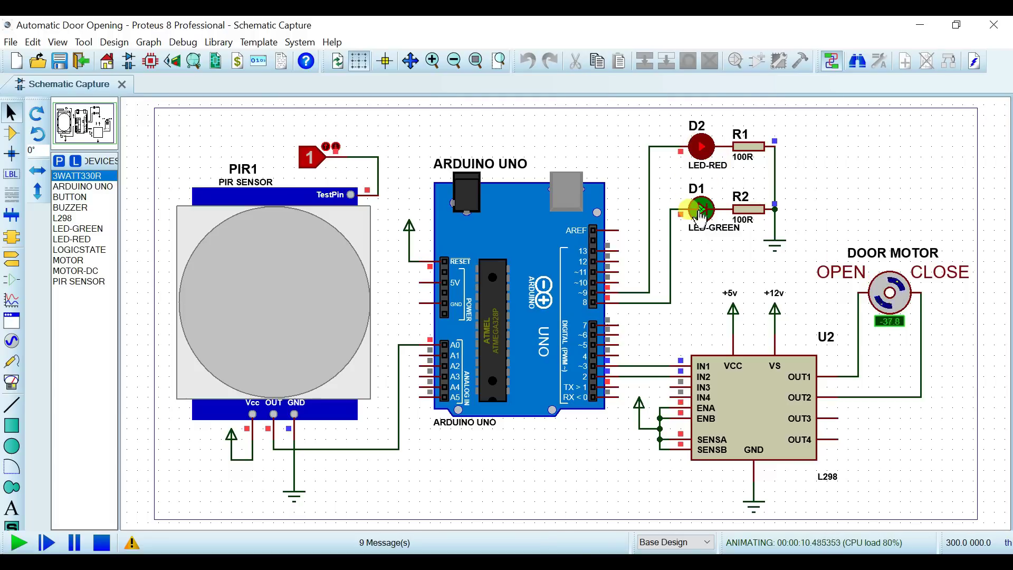
- Toggle the PIR test pin 0, 1, 0, 1, 0, ending at 0
click(308, 161)
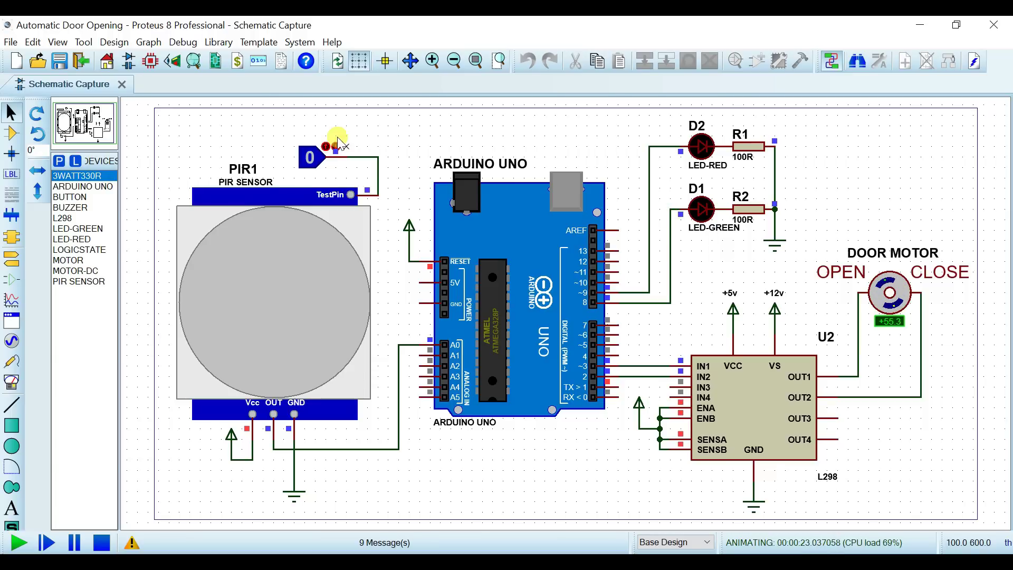
click(317, 158)
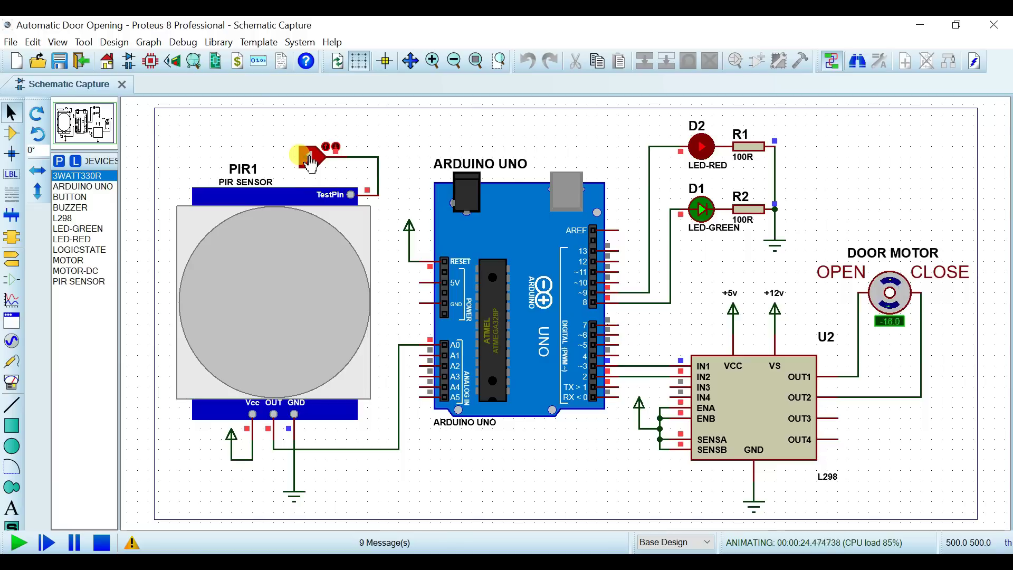
click(310, 161)
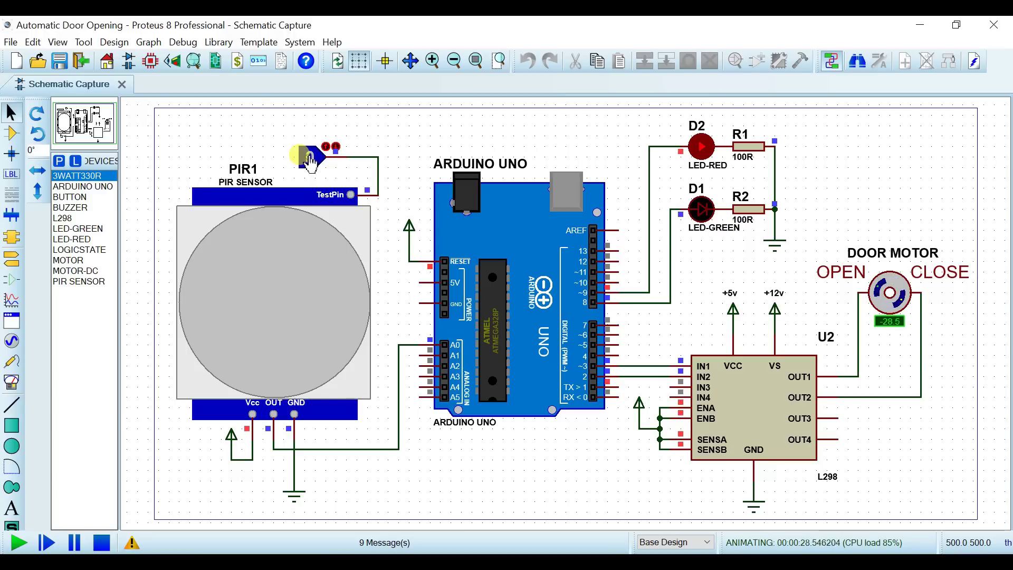
click(309, 158)
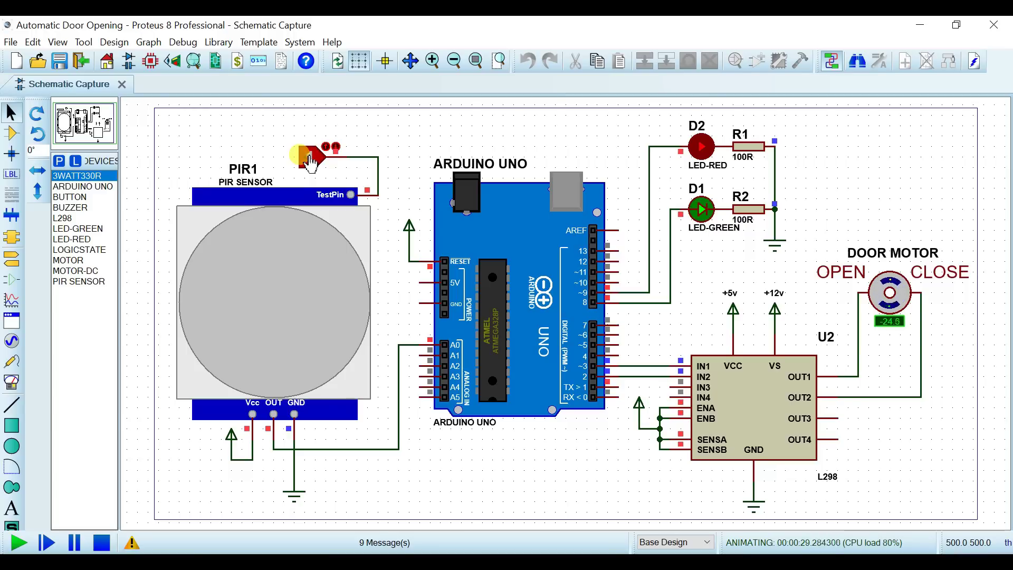
click(310, 158)
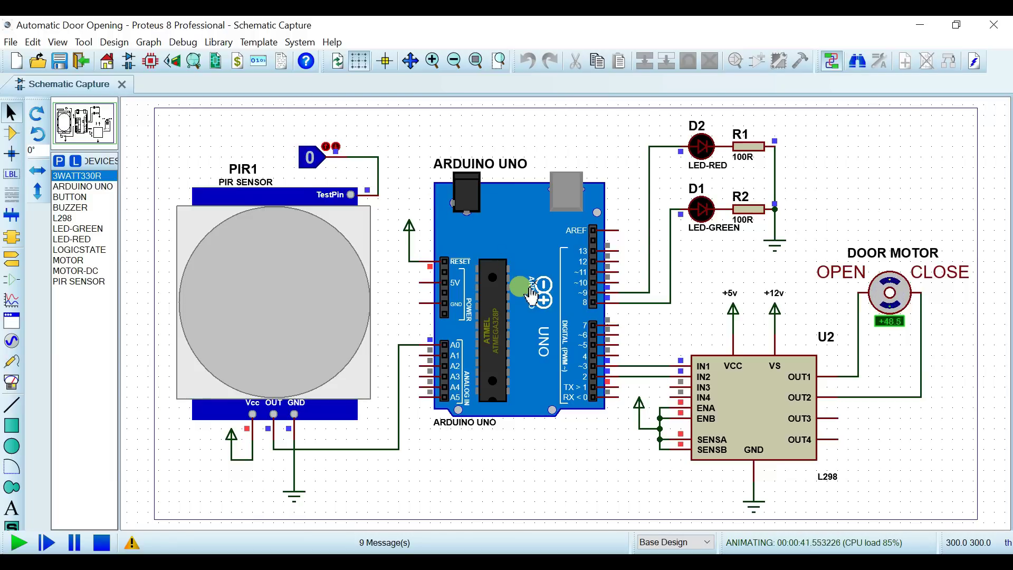
- Open the door project's wiring PNG from the Automatic_Door_Opening folder
click(443, 551)
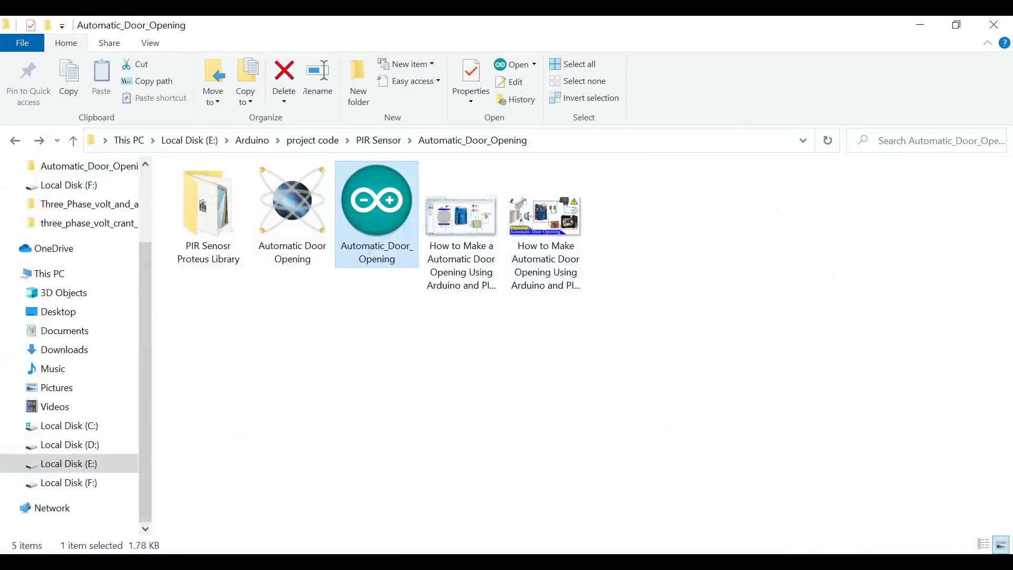
double_click(555, 234)
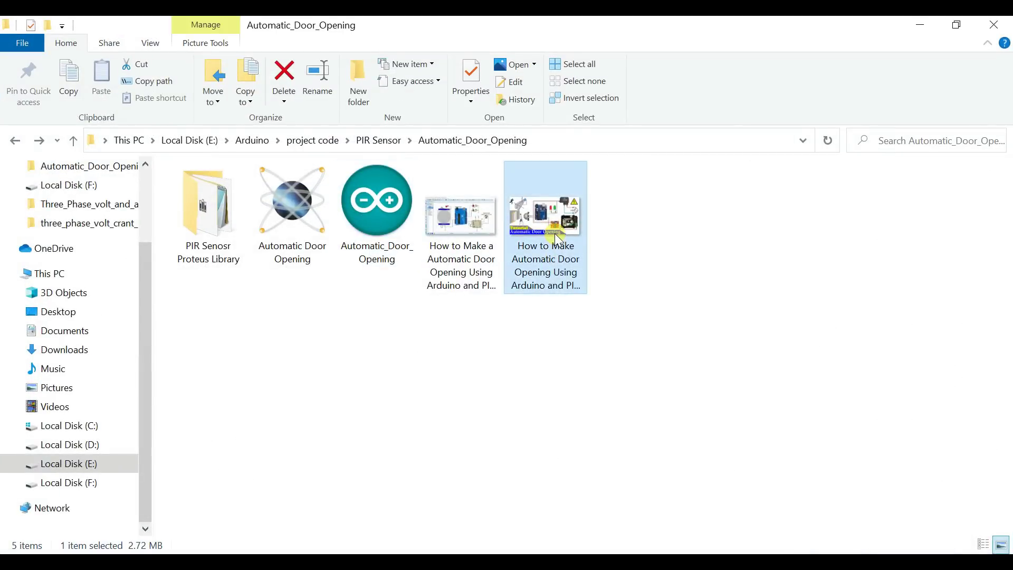